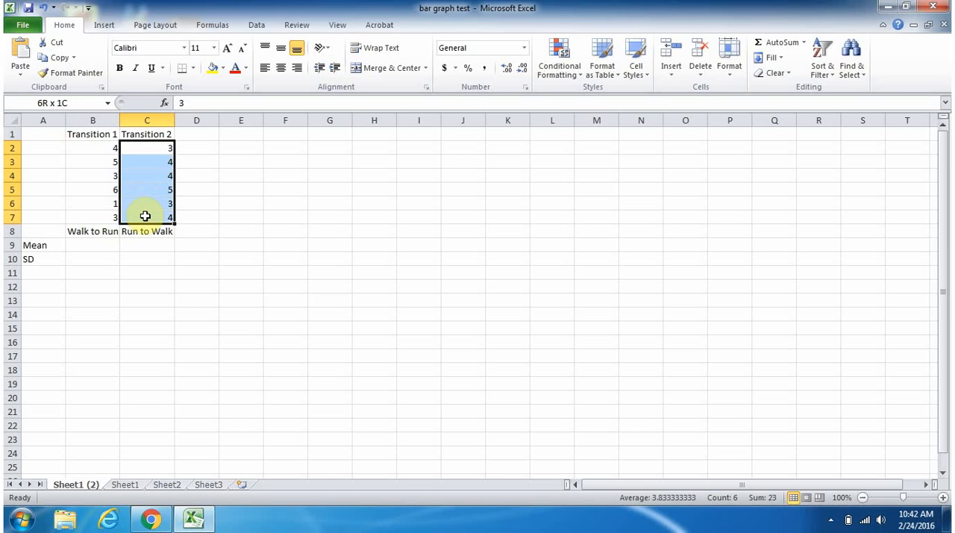
# - Calculate the Walk to Run mean in cell B9 with AVERAGE over B2:B7
pyautogui.click(100, 244)
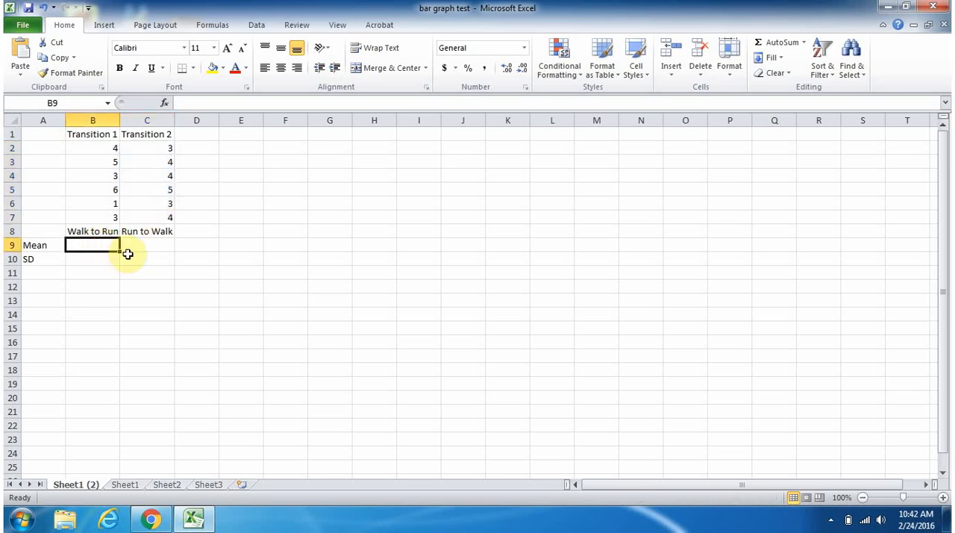
pyautogui.write('=ave')
pyautogui.press('Tab')
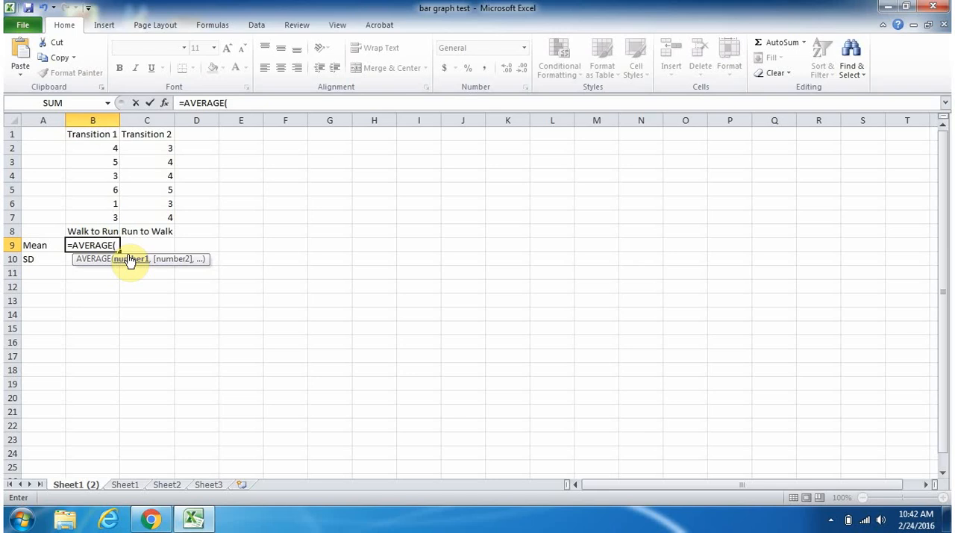
pyautogui.moveTo(111, 145); pyautogui.dragTo(111, 217)
pyautogui.press('Return')
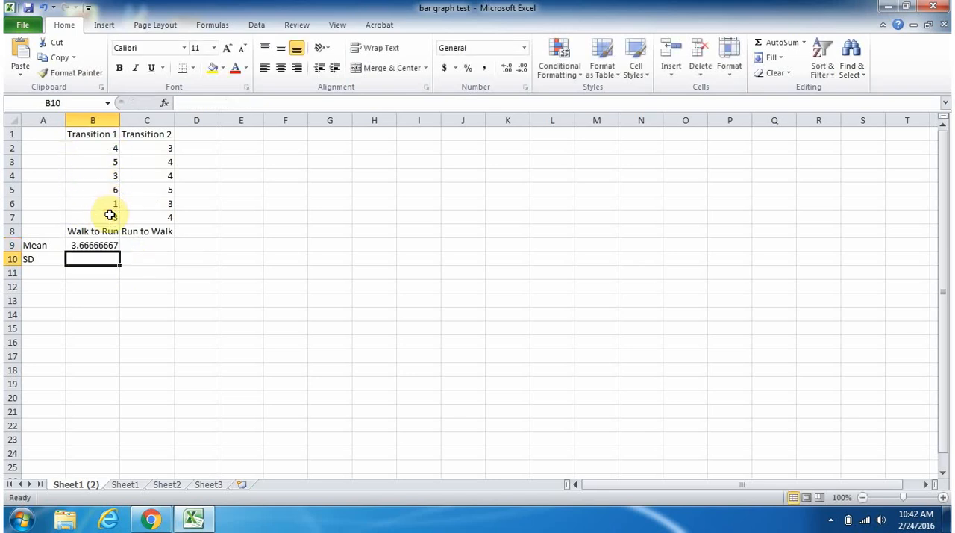
# - Calculate the Run to Walk mean in cell C9 with AVERAGE over C2:C7
pyautogui.click(133, 244)
pyautogui.write('=ave')
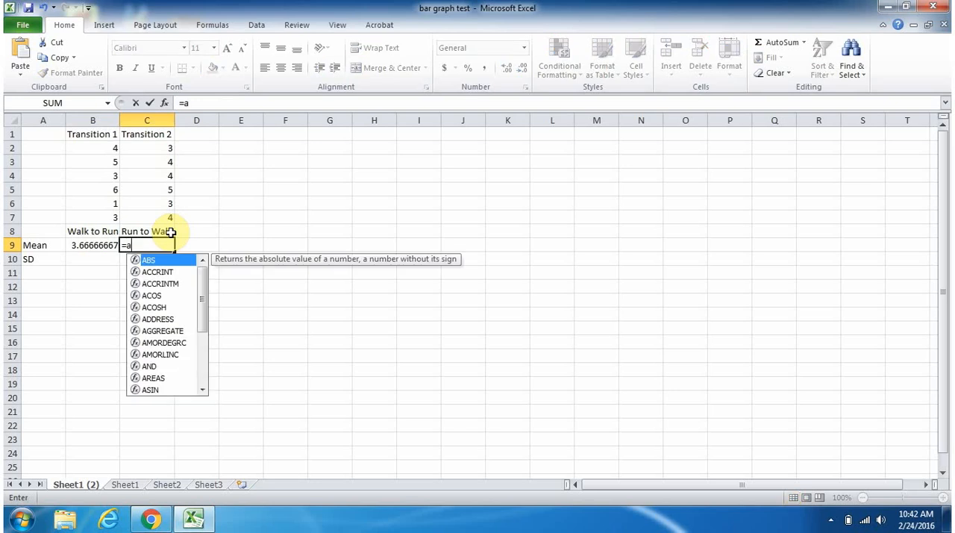
pyautogui.press('Tab')
pyautogui.moveTo(158, 147); pyautogui.dragTo(161, 213)
pyautogui.press('Return')
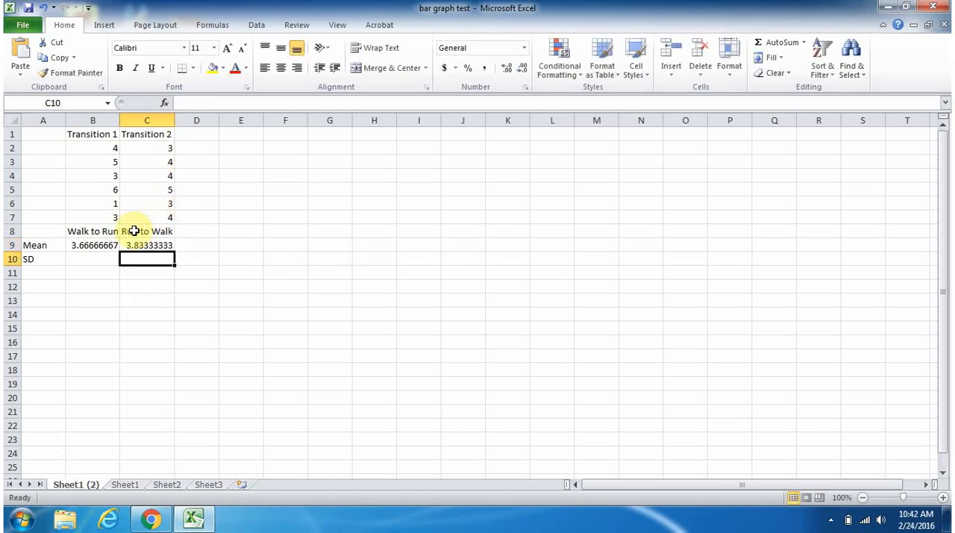
# - Calculate the Walk to Run standard deviation in cell B10 with STDEVA over B2:B7
pyautogui.click(94, 256)
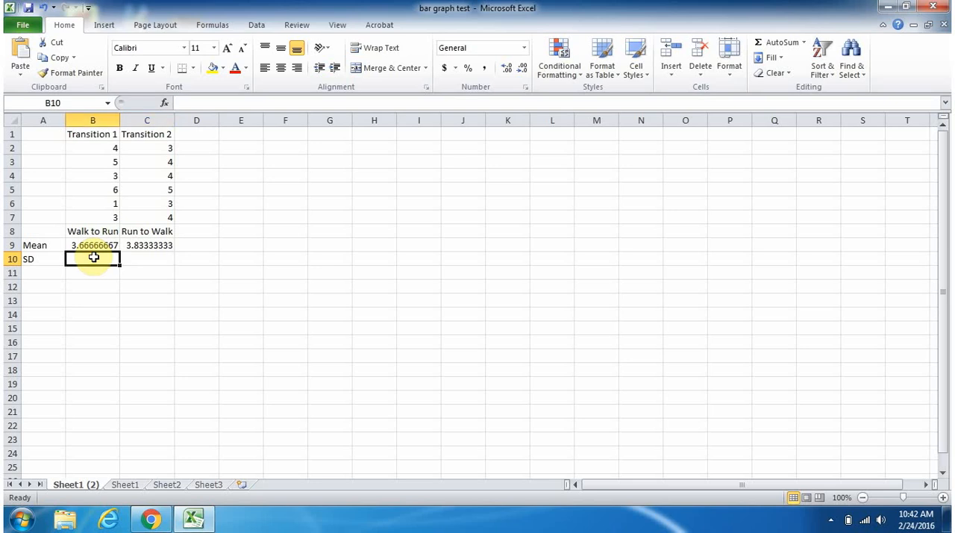
pyautogui.write('=stdev')
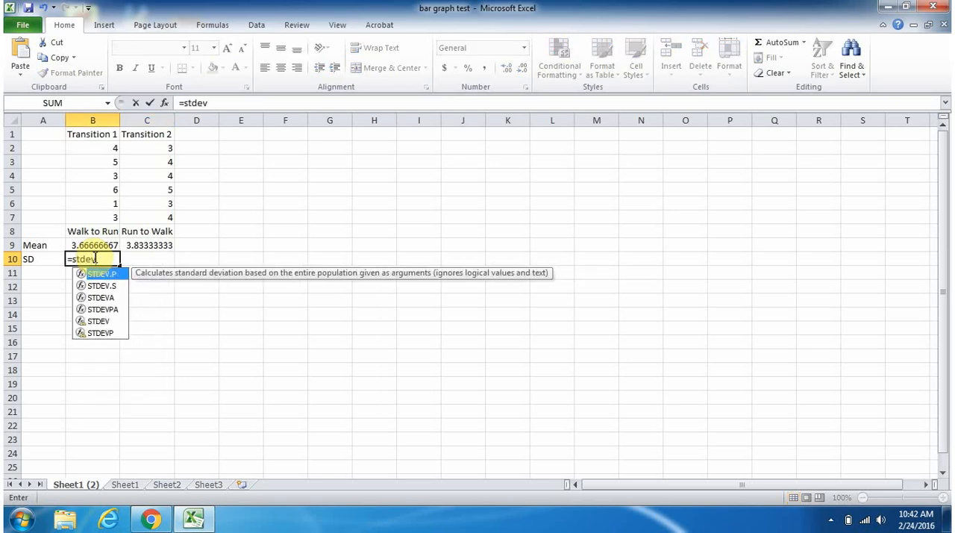
pyautogui.write('a')
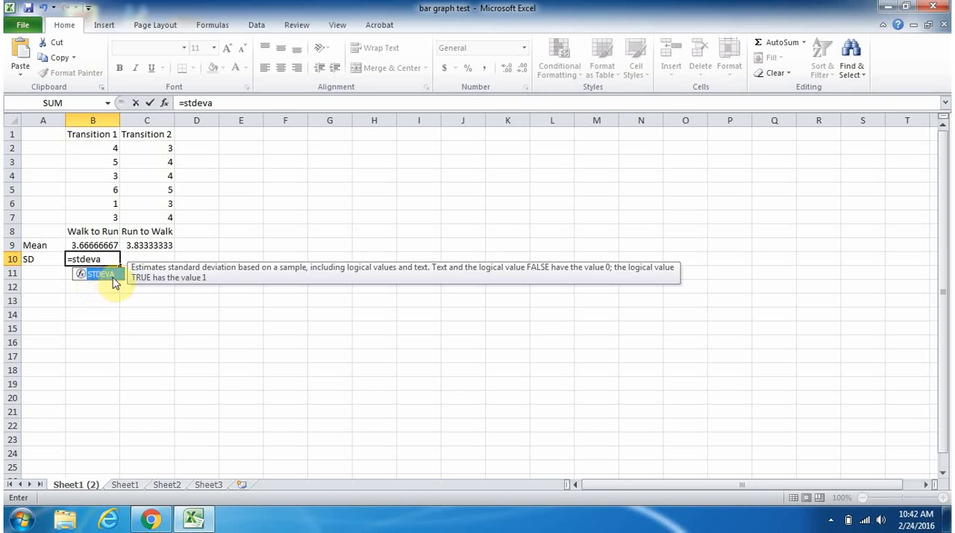
pyautogui.press('Tab')
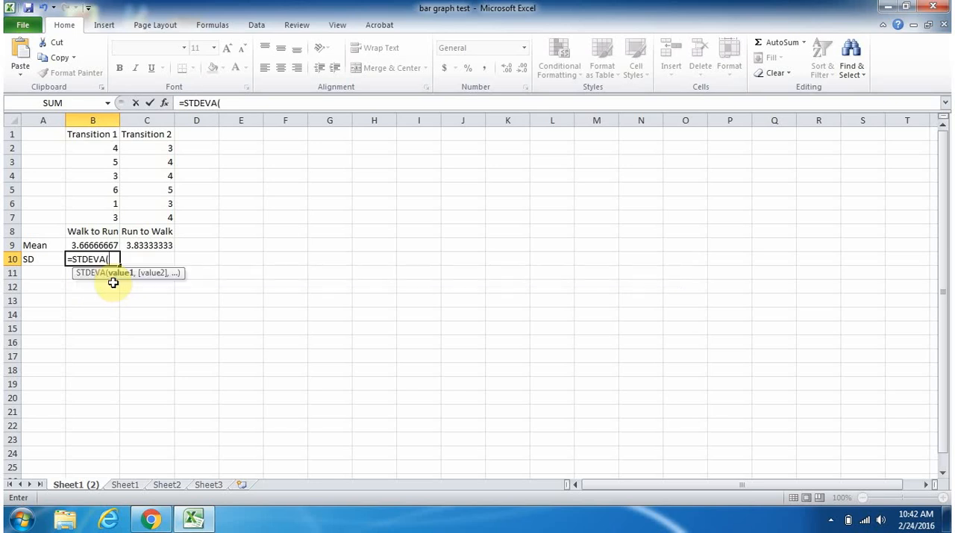
pyautogui.click(107, 149)
pyautogui.moveTo(108, 148); pyautogui.dragTo(109, 217)
pyautogui.press('Return')
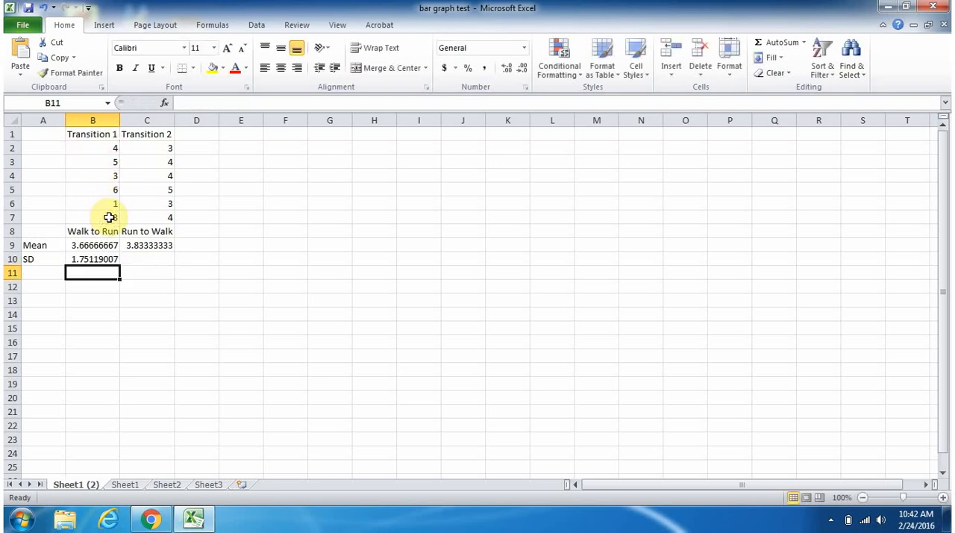
# - Calculate the Run to Walk standard deviation in cell C10 with STDEVA over C2:C7
pyautogui.click(141, 262)
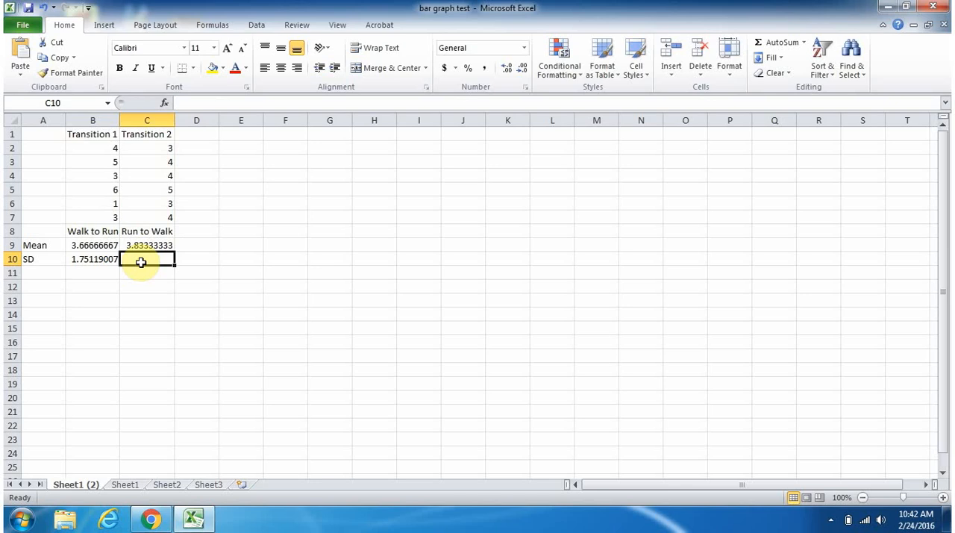
pyautogui.write('=stdeva')
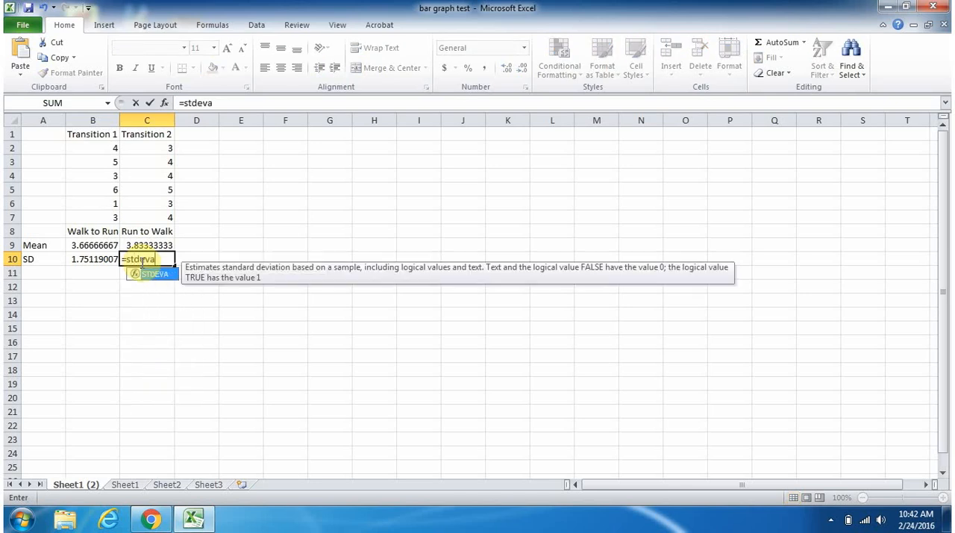
pyautogui.press('Tab')
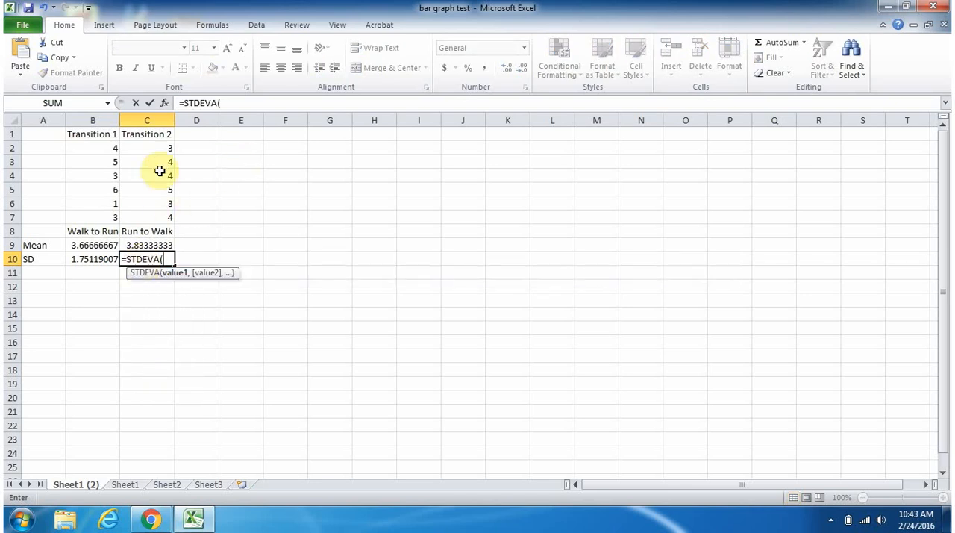
pyautogui.moveTo(164, 147); pyautogui.dragTo(165, 216)
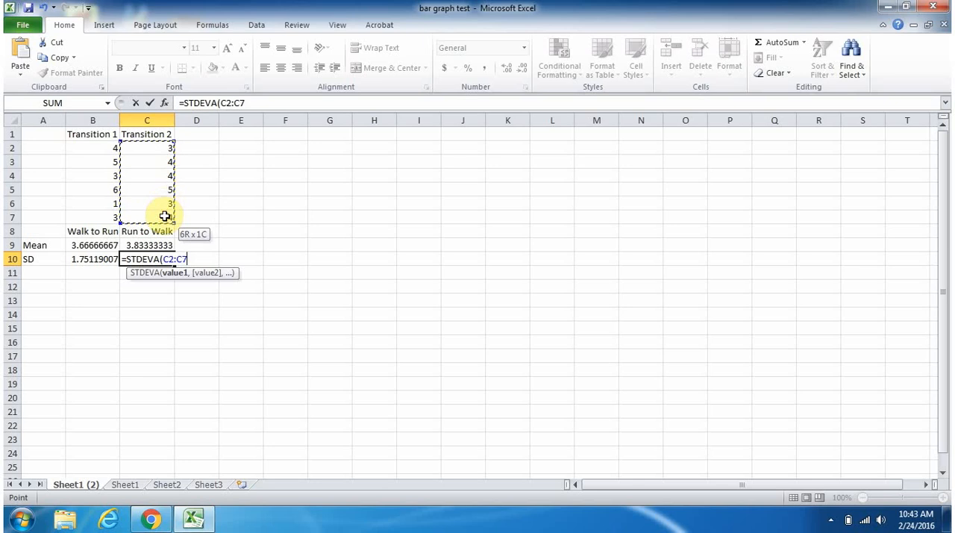
pyautogui.press('Return')
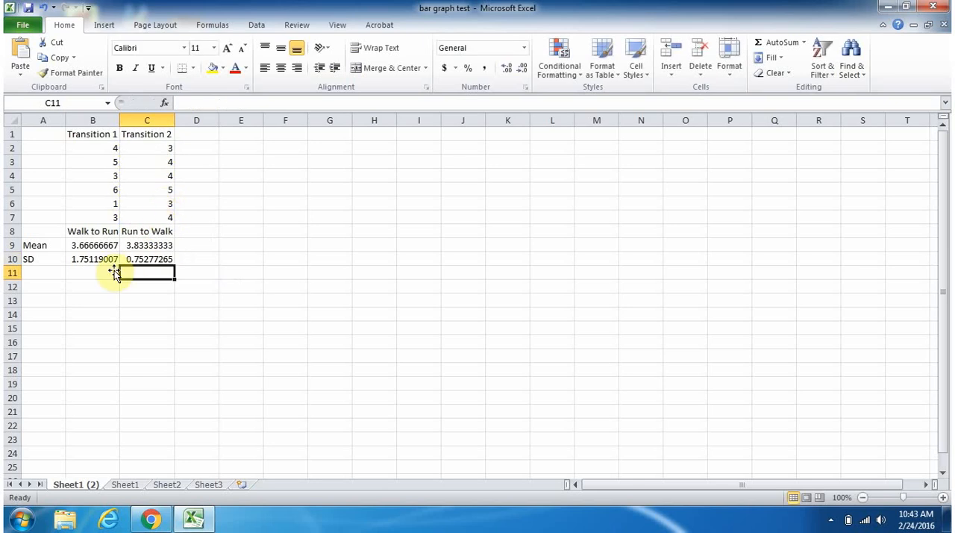
pyautogui.click(89, 291)
pyautogui.moveTo(93, 246); pyautogui.dragTo(136, 260)
pyautogui.click(128, 285)
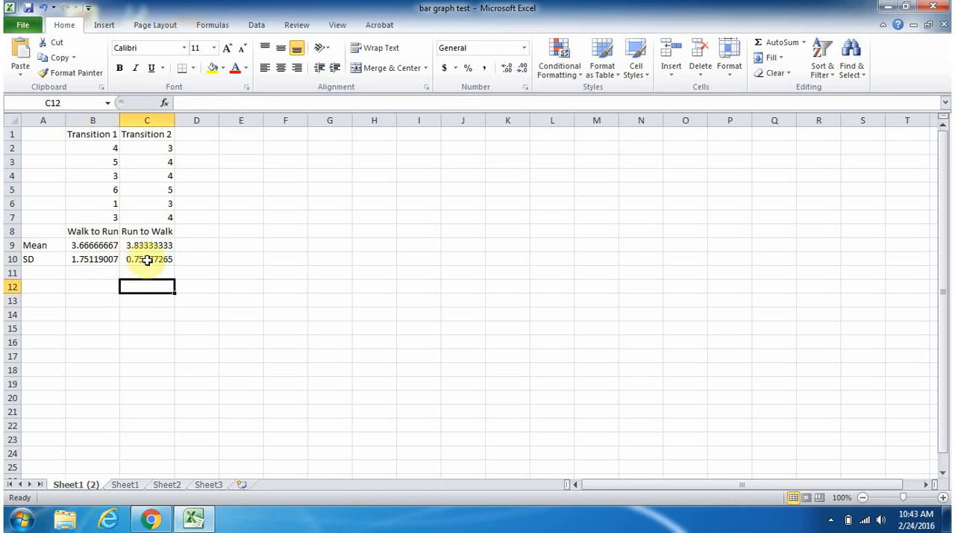
pyautogui.click(148, 259)
pyautogui.click(95, 259)
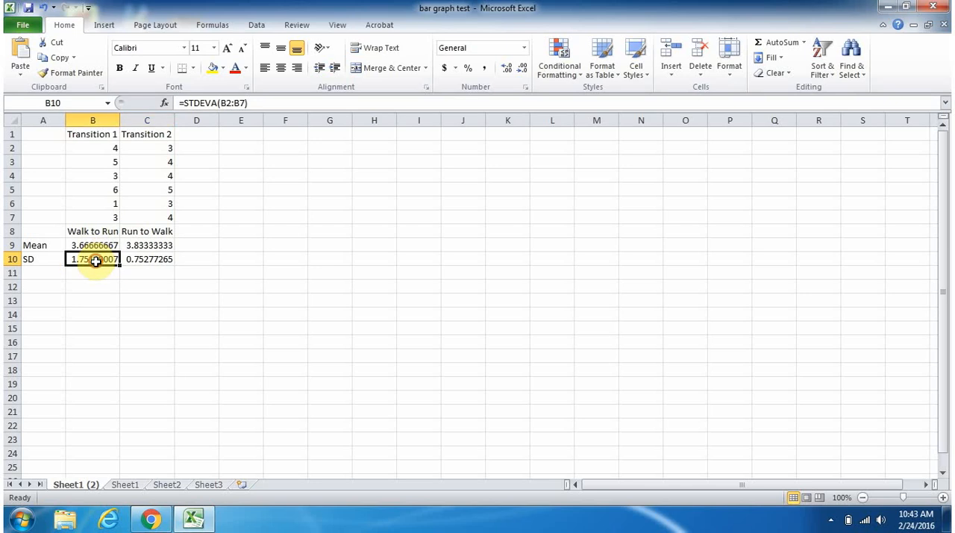
pyautogui.click(98, 289)
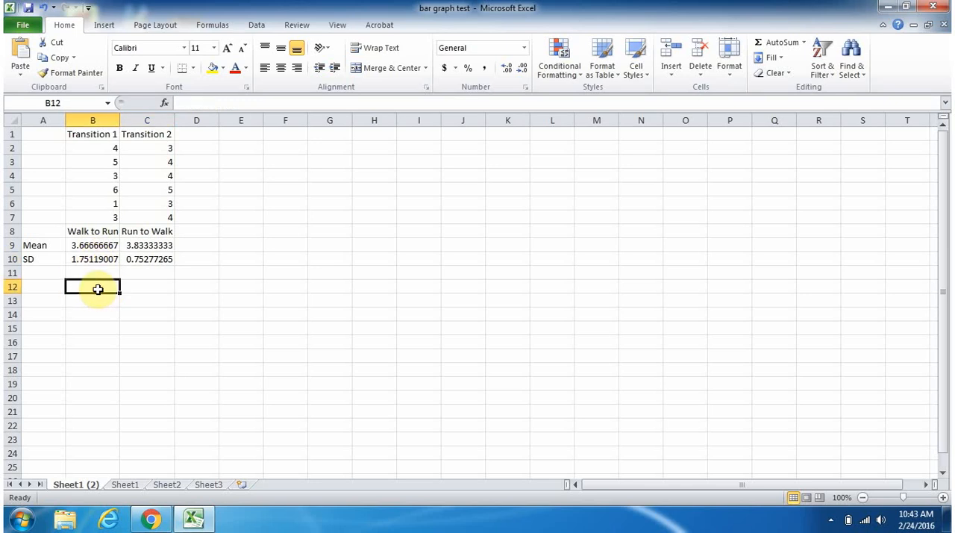
pyautogui.click(89, 233)
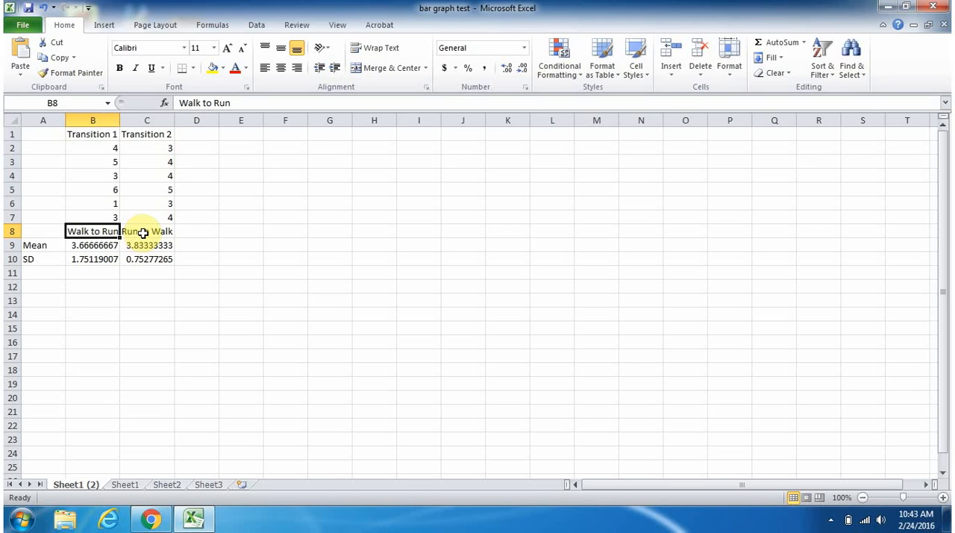
pyautogui.click(142, 233)
# - Insert a 2-D clustered column chart from the transition labels and means in B8:C9
pyautogui.moveTo(89, 231); pyautogui.dragTo(125, 244)
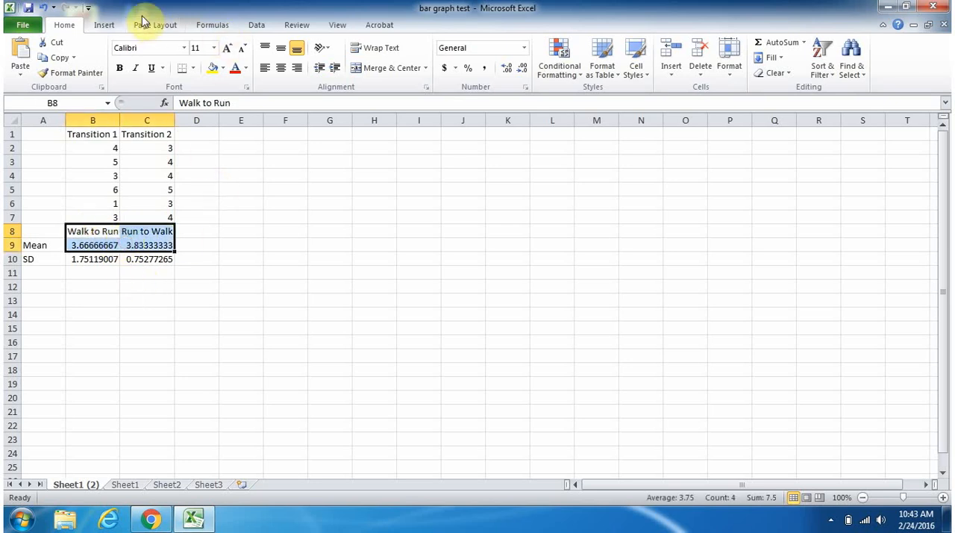
pyautogui.click(104, 25)
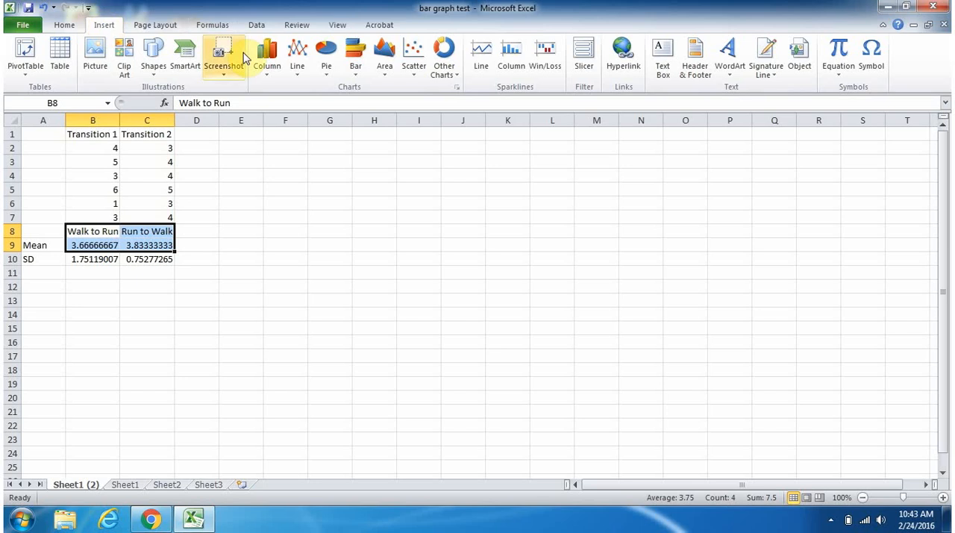
pyautogui.click(267, 56)
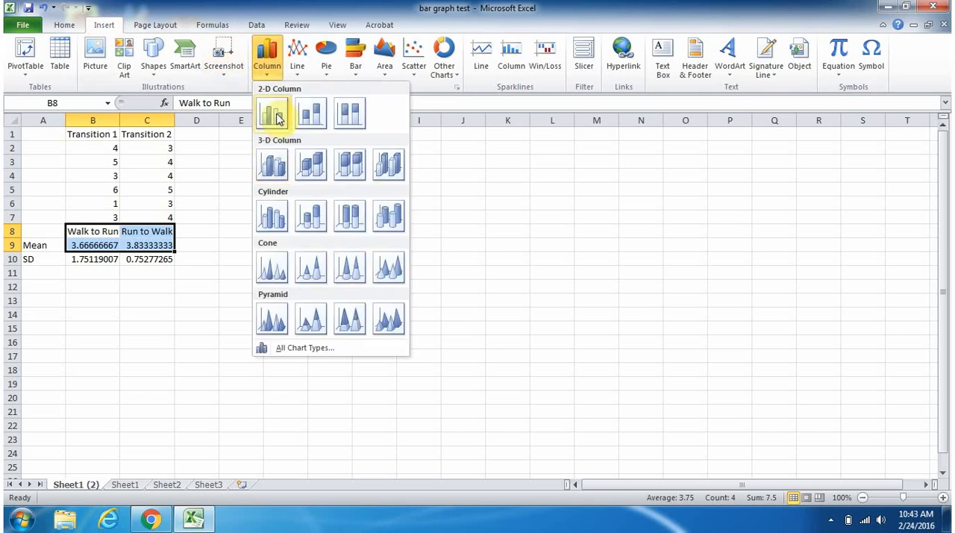
pyautogui.click(275, 116)
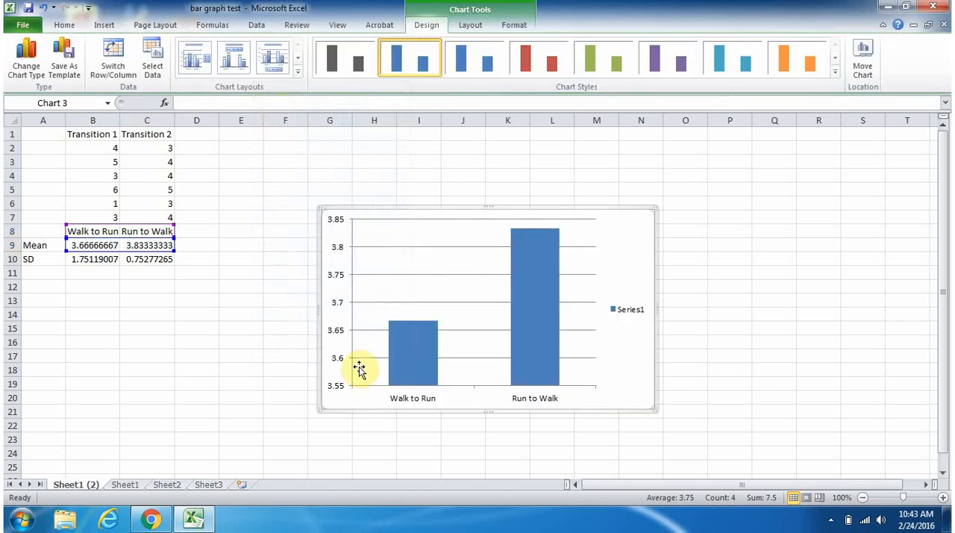
# - Delete the Series1 legend from the column chart
pyautogui.moveTo(409, 351)
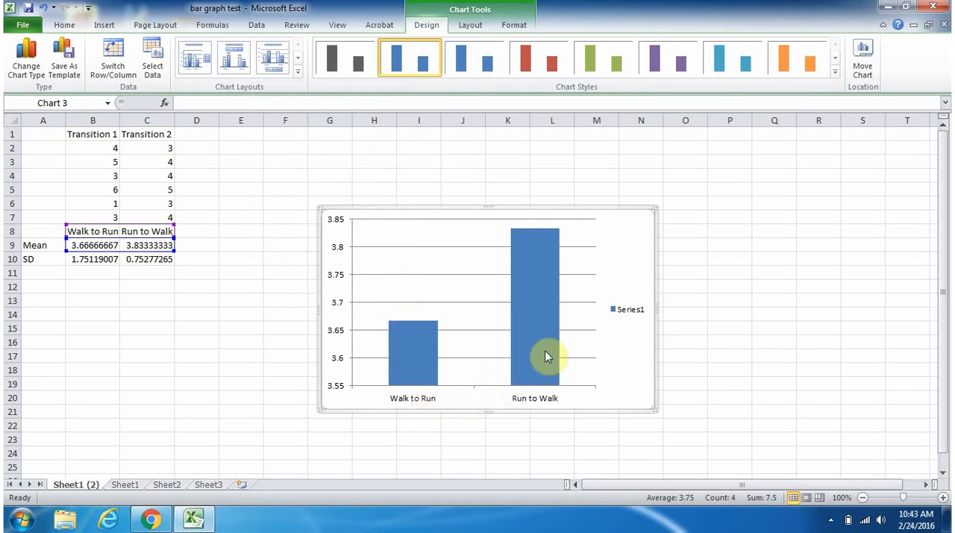
pyautogui.click(615, 316)
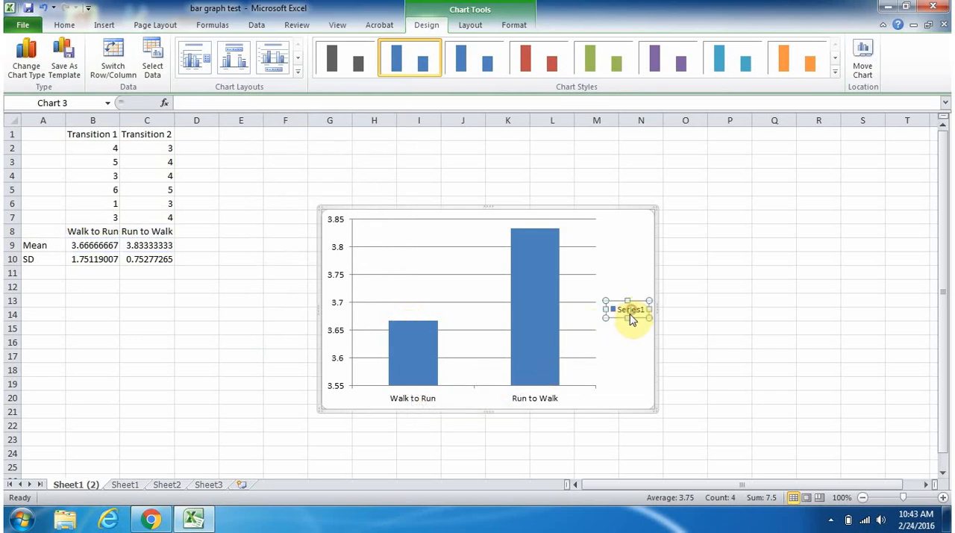
pyautogui.press('Delete')
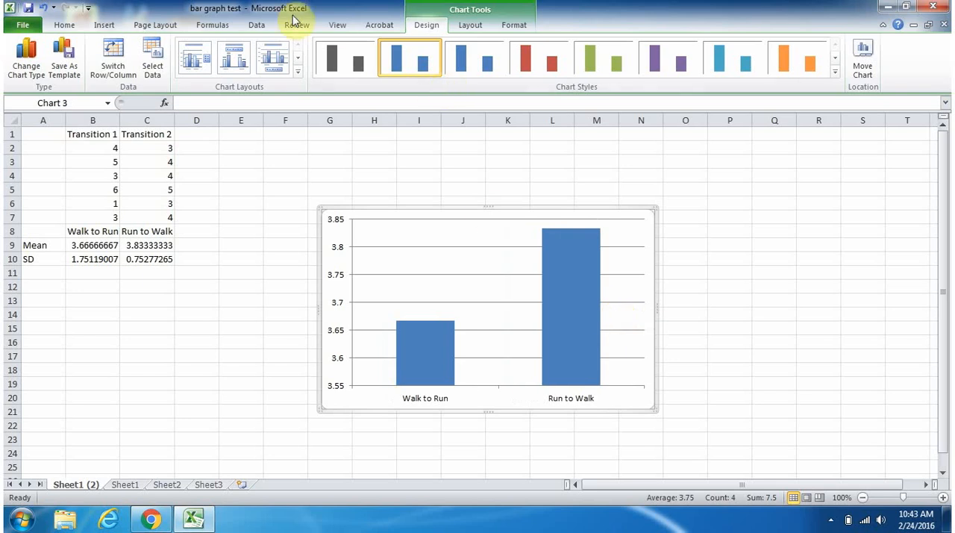
# - Add a chart title to the column chart using the Above Chart placement
pyautogui.click(470, 25)
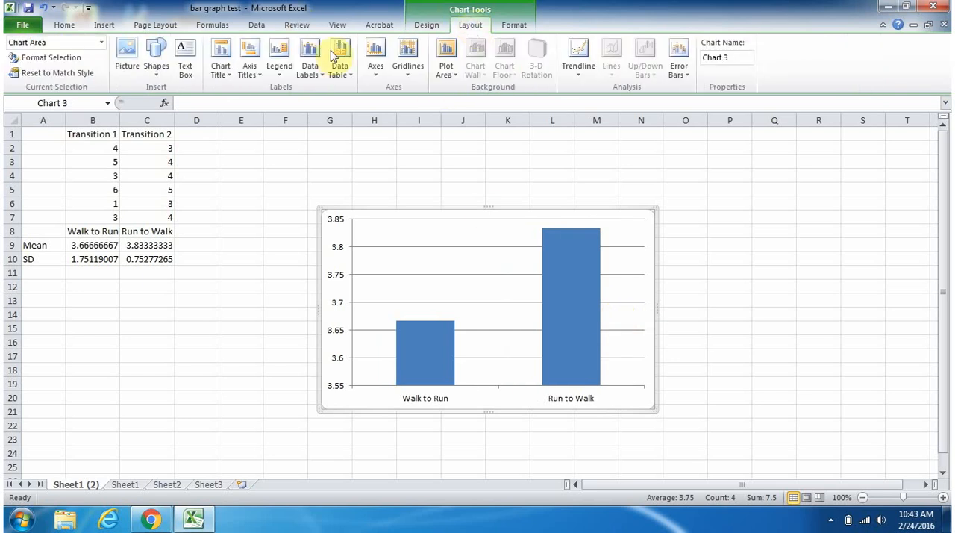
pyautogui.click(222, 58)
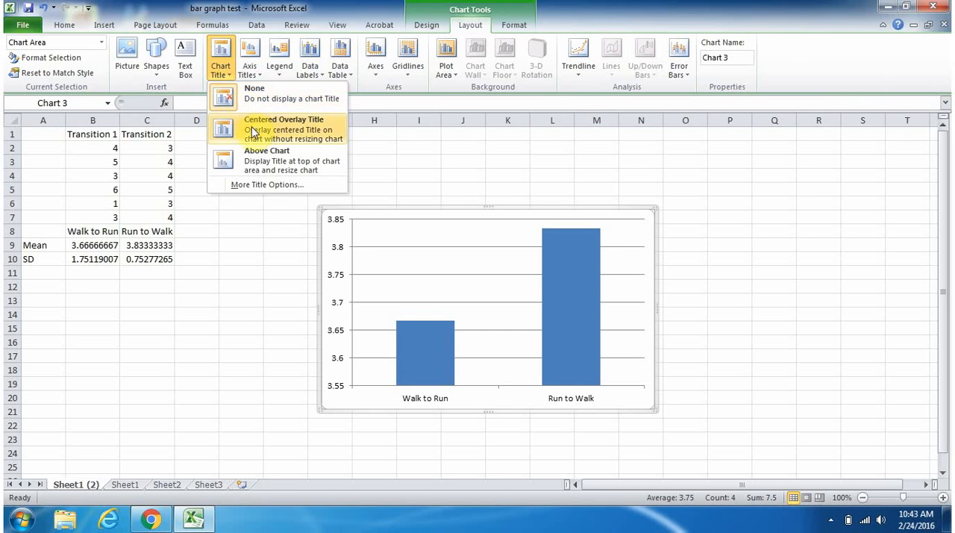
pyautogui.click(261, 153)
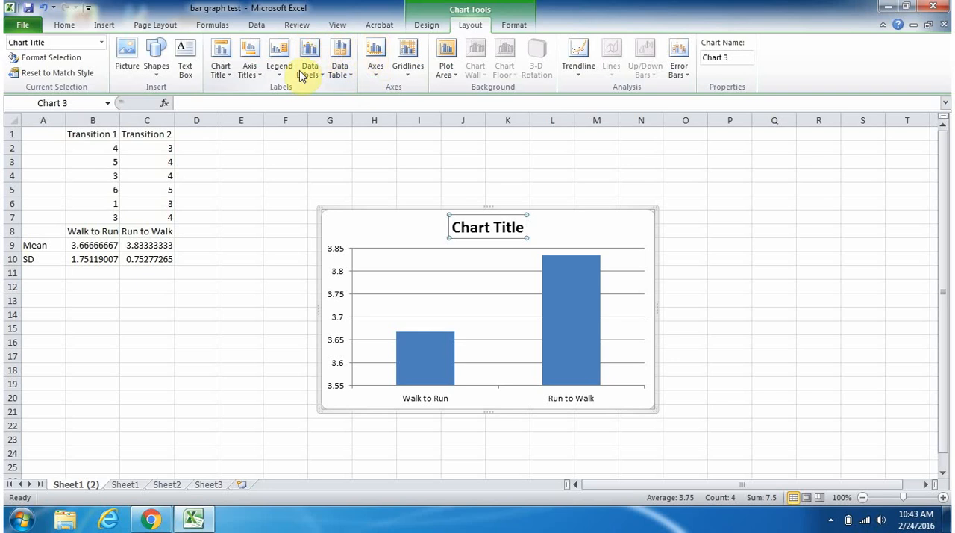
# - Add a rotated title to the chart's primary vertical axis reading "Speed (MPH)"
pyautogui.click(252, 58)
pyautogui.moveTo(269, 105)
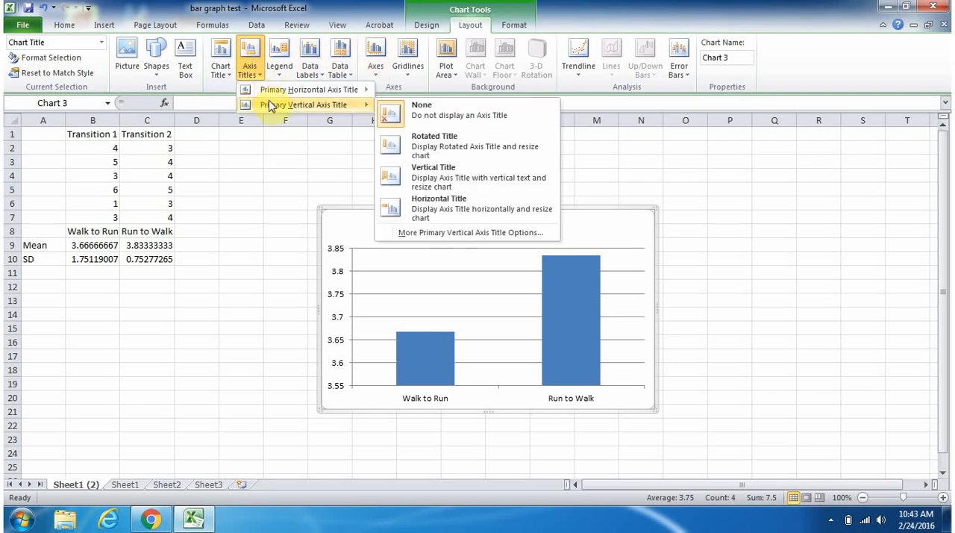
pyautogui.click(435, 145)
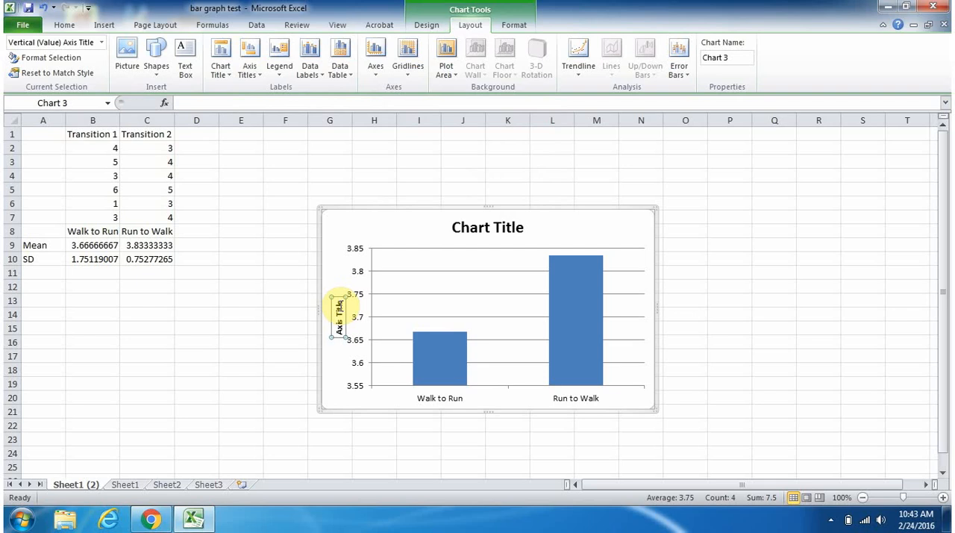
pyautogui.click(340, 310)
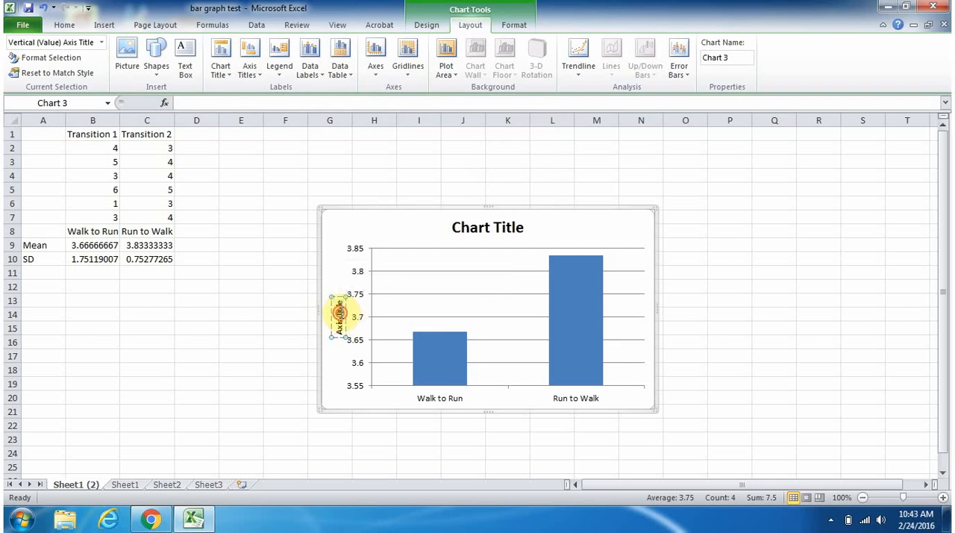
pyautogui.tripleClick(341, 316)
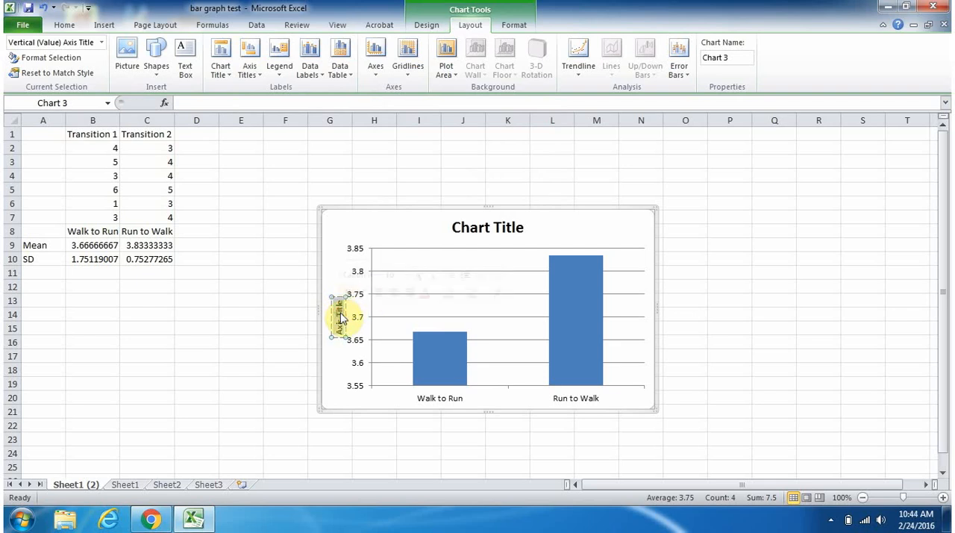
pyautogui.write('Speed')
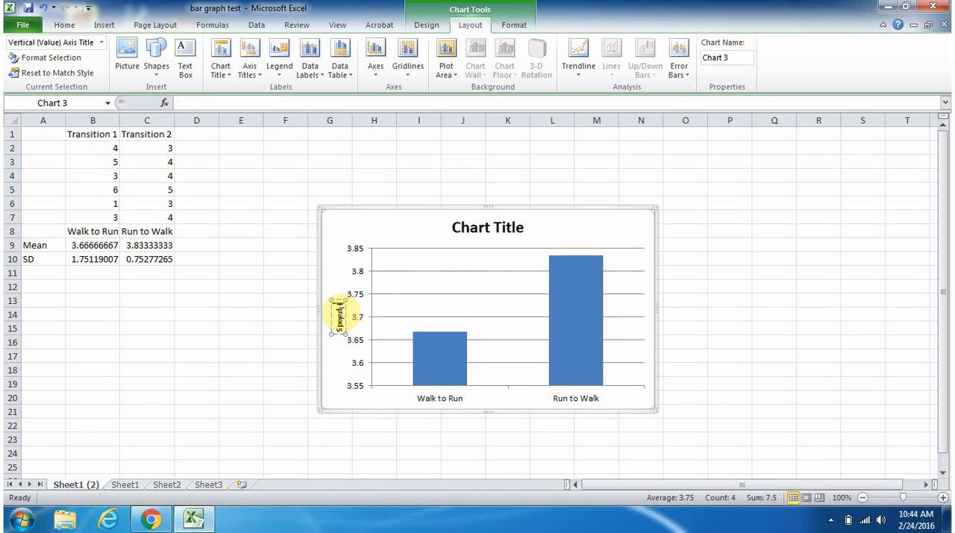
pyautogui.write(' (MPH)')
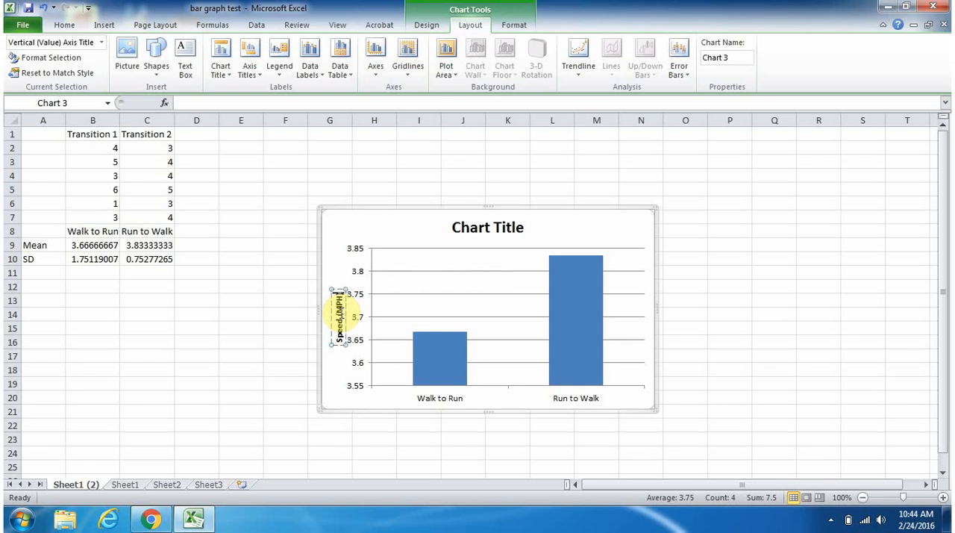
# - Add vertical error bars to the column series of the means and set their error amount to Custom
pyautogui.click(271, 326)
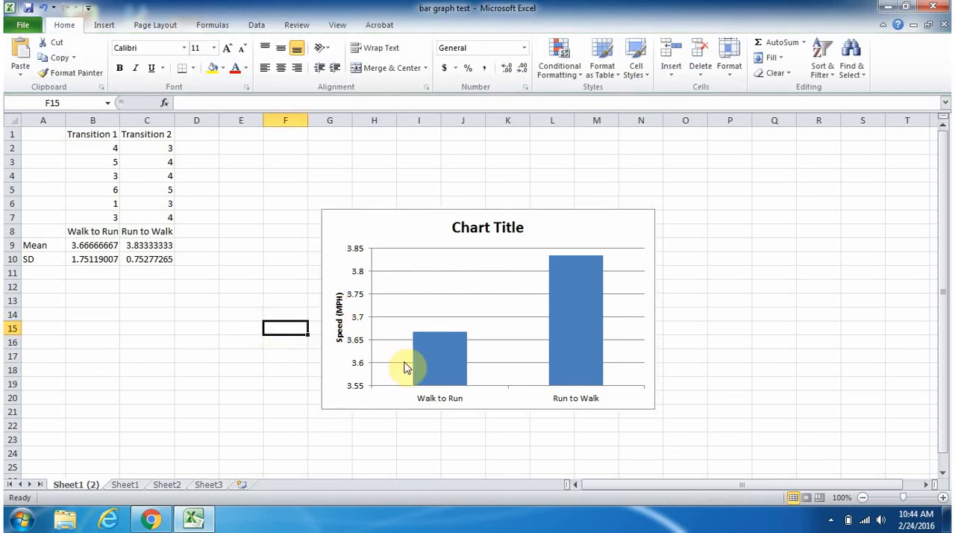
pyautogui.moveTo(439, 355)
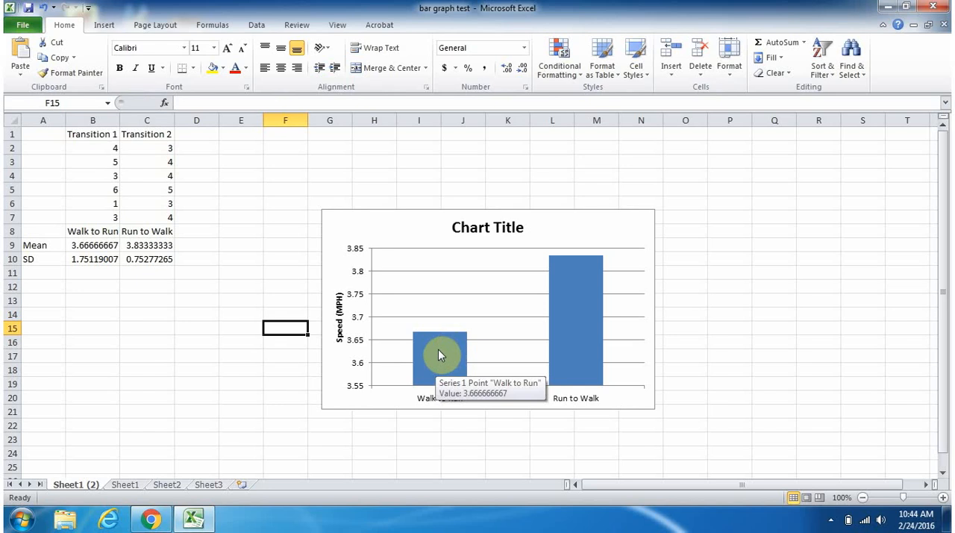
pyautogui.click(438, 349)
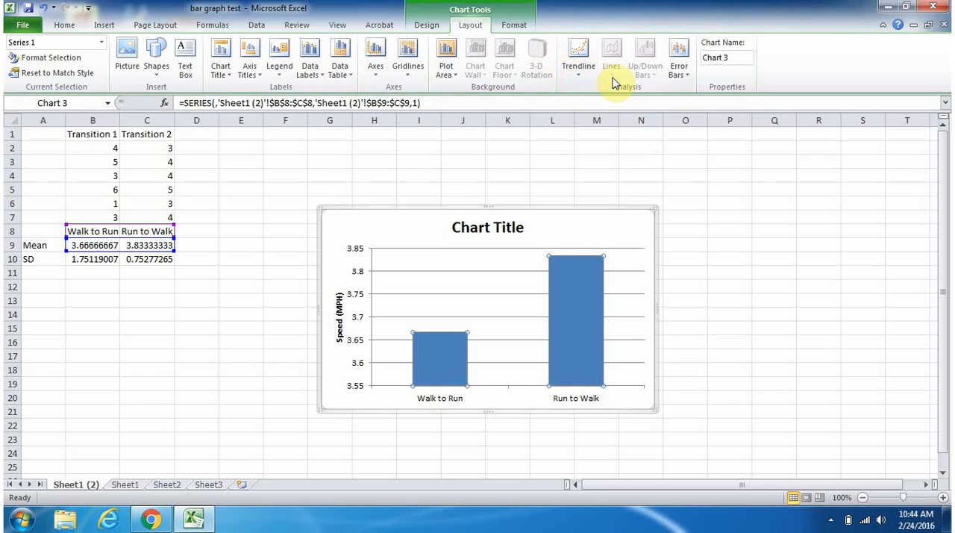
pyautogui.click(686, 66)
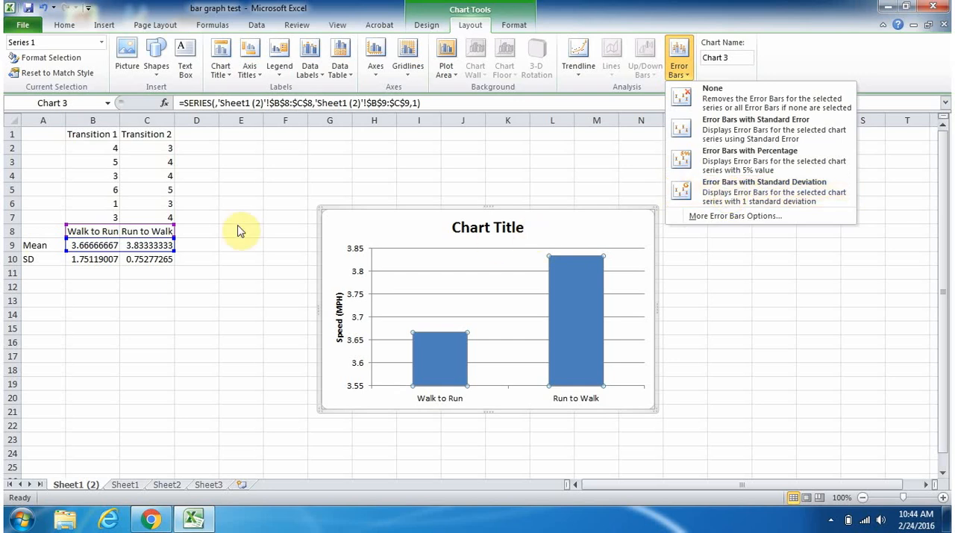
pyautogui.click(728, 217)
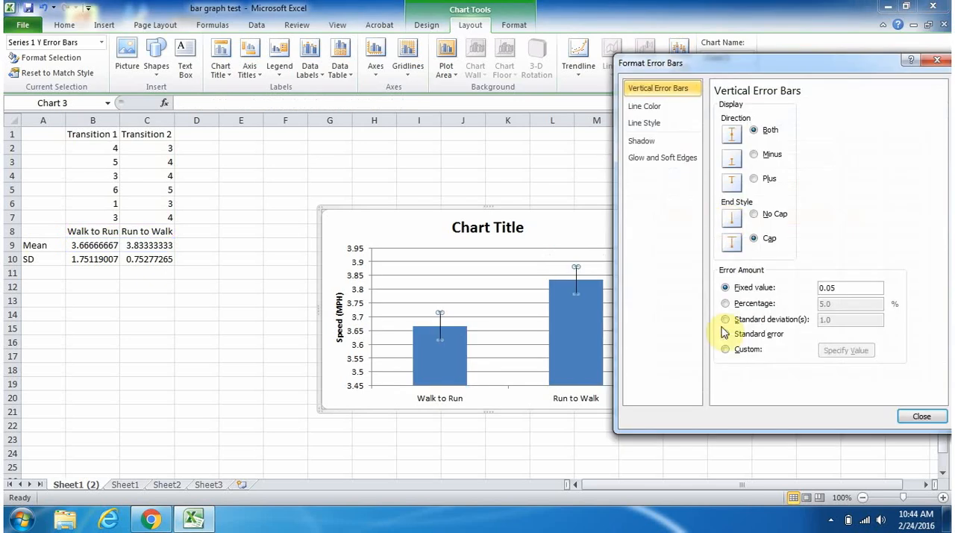
pyautogui.click(726, 350)
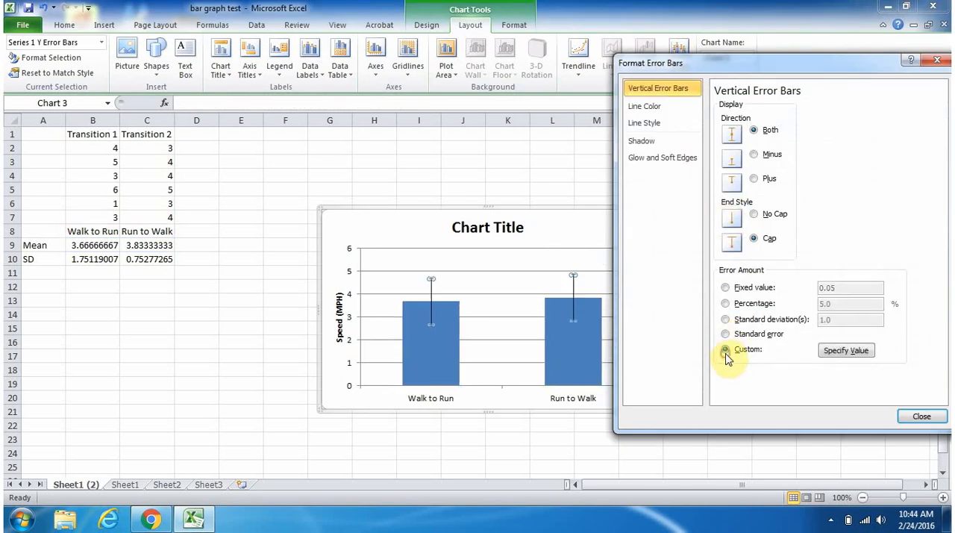
# - Specify the standard deviations in B10:C10 as the custom positive error value for the error bars
pyautogui.click(845, 352)
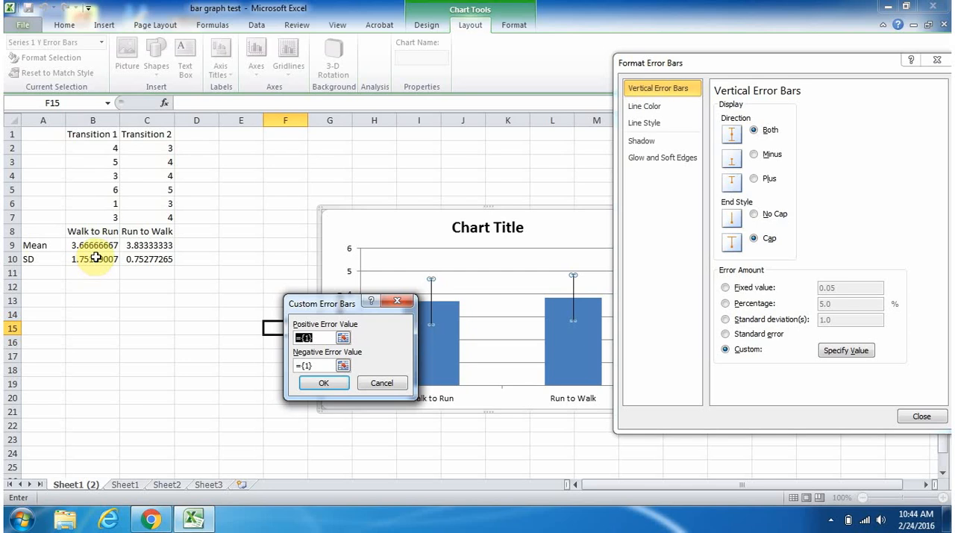
pyautogui.moveTo(95, 258); pyautogui.dragTo(131, 261)
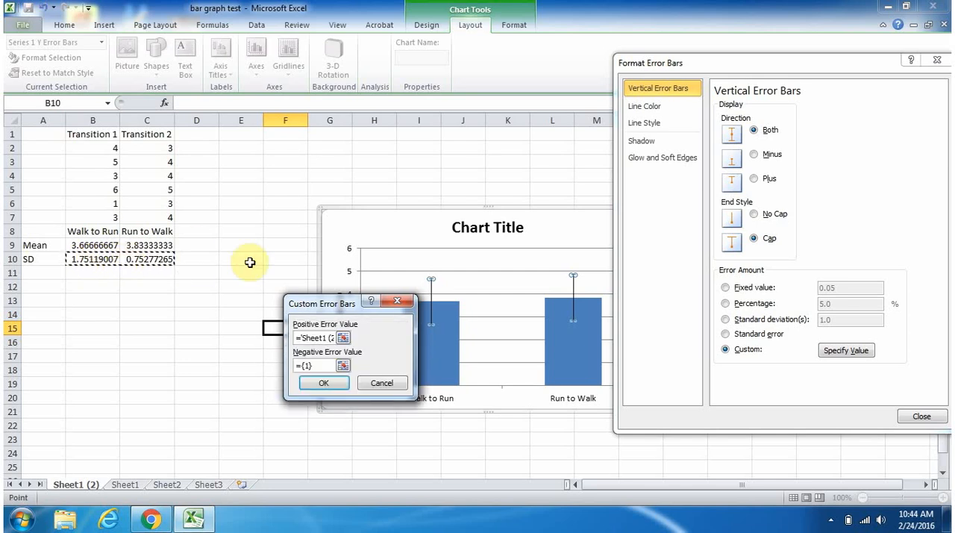
pyautogui.click(318, 337)
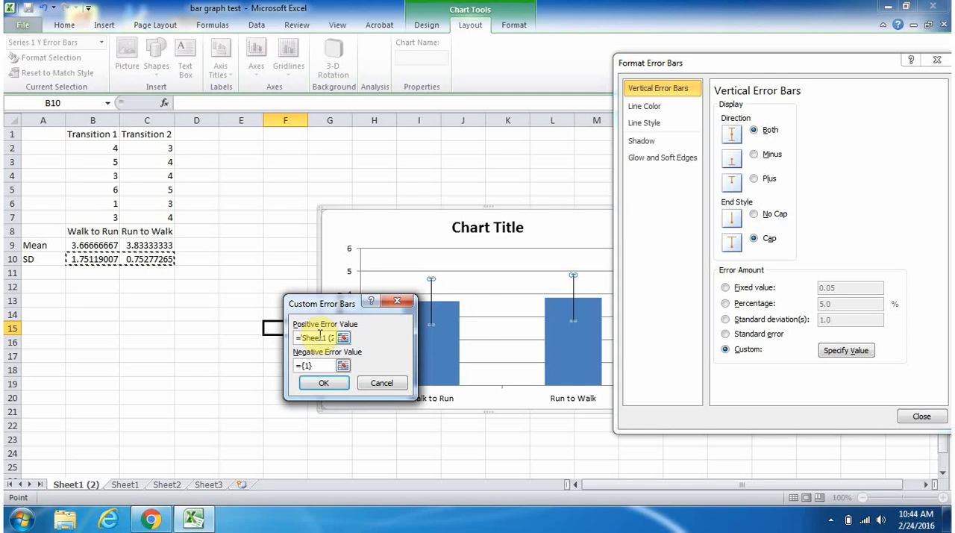
pyautogui.click(322, 366)
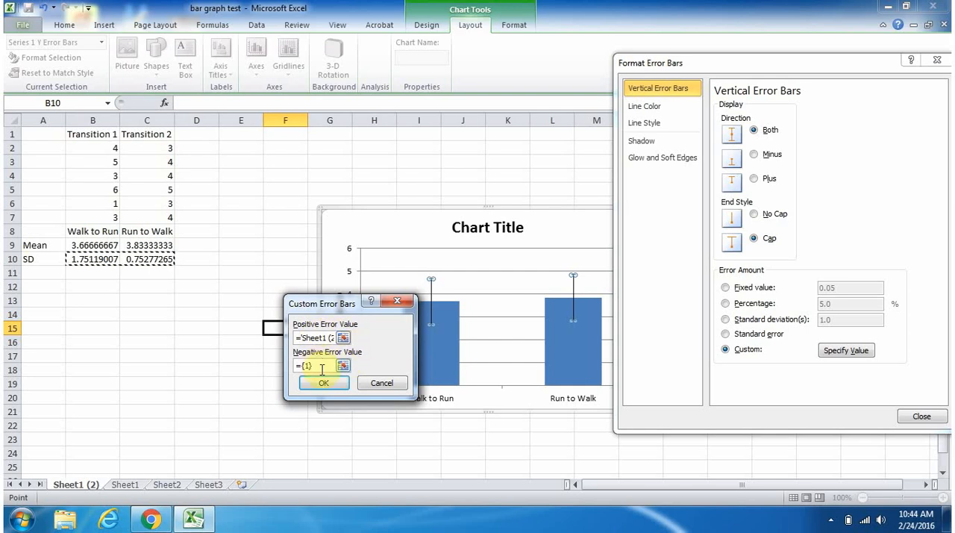
pyautogui.click(321, 384)
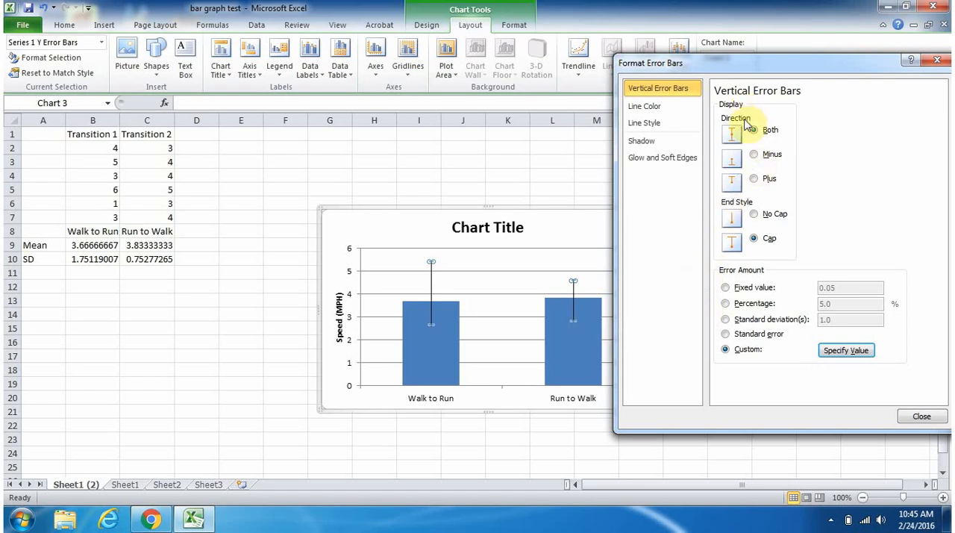
# - Set the error bars to the Plus direction only and finish formatting them
pyautogui.click(755, 183)
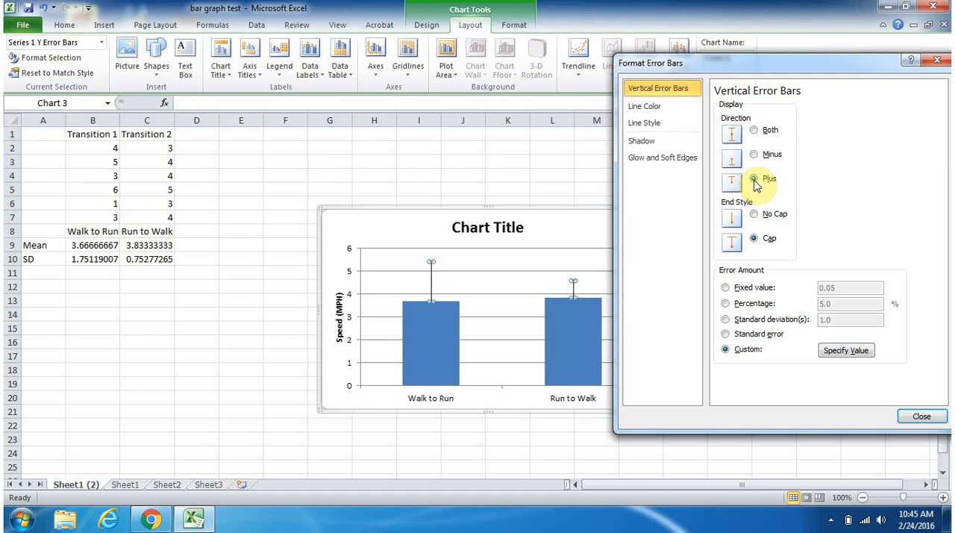
pyautogui.click(919, 420)
pyautogui.click(794, 346)
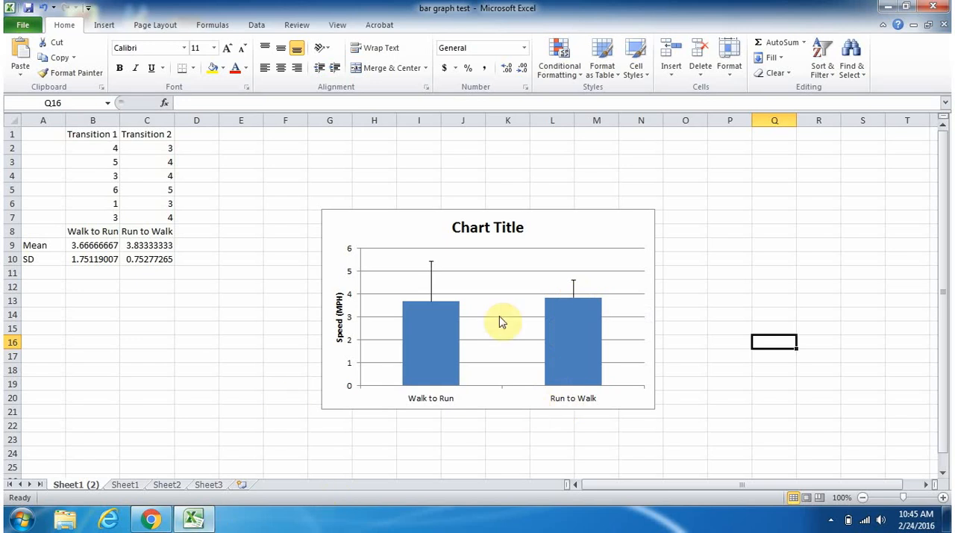
pyautogui.click(888, 7)
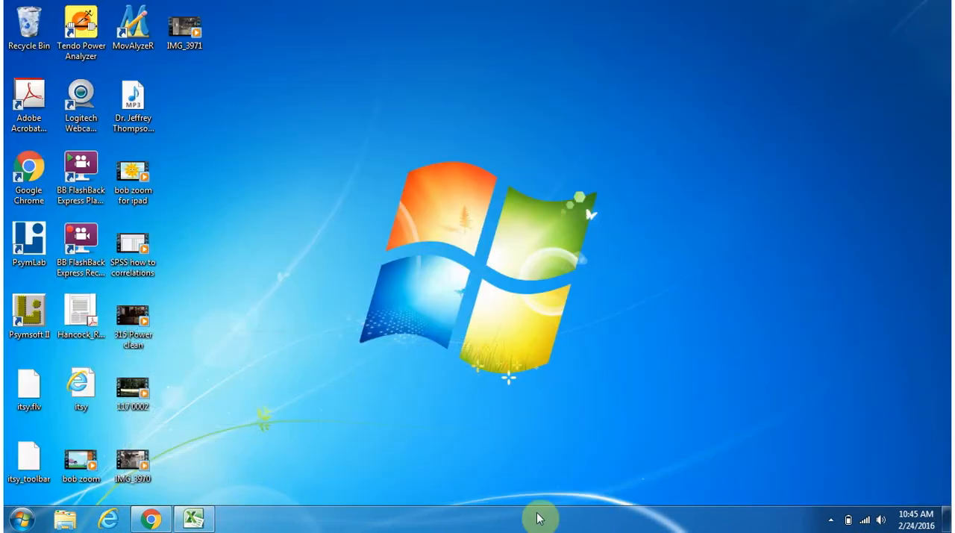
pyautogui.click(830, 520)
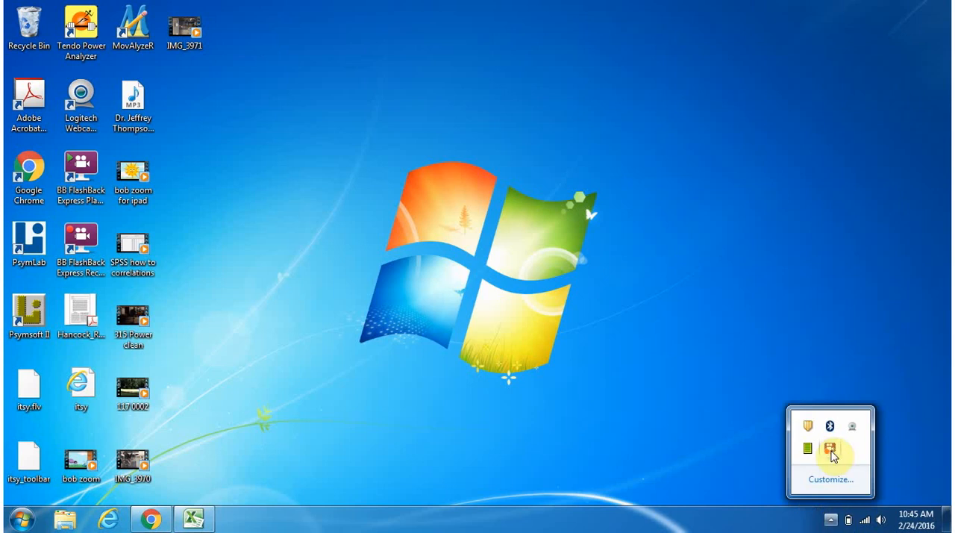